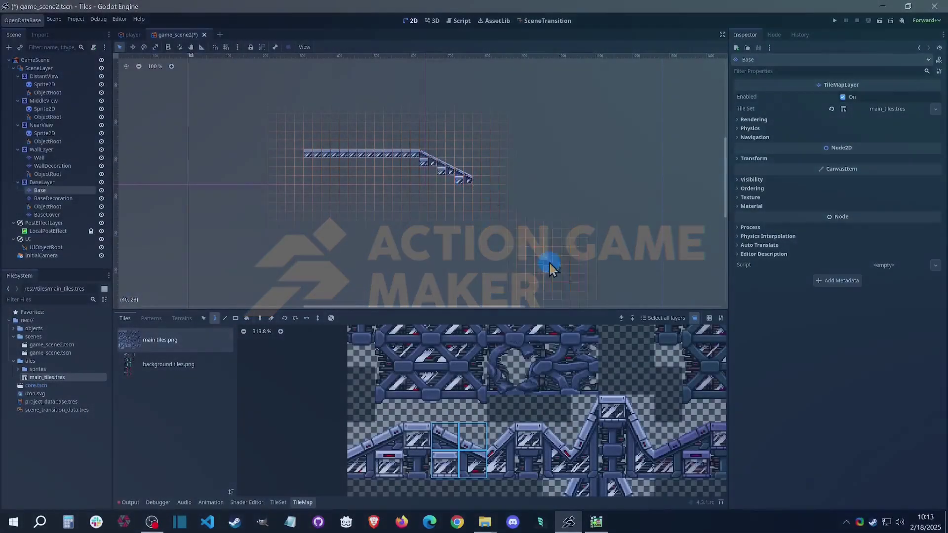
- Paint flat and sloped tiles from main tiles.png on the Base layer, continuing the platform past its descending slope
right_drag(483, 165, 467, 201)
click(439, 175)
key(ctrl+z)
drag(444, 176, 489, 183)
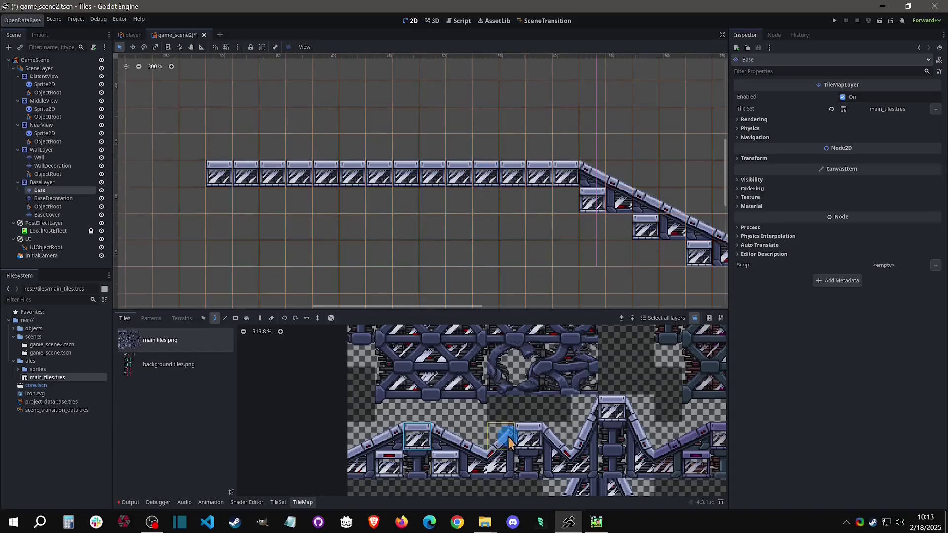
middle_drag(701, 232, 424, 235)
click(478, 258)
drag(470, 261, 583, 191)
mouse_move(583, 191)
middle_down()
mouse_move(529, 181)
mouse_move(455, 260)
middle_up()
scroll(530, 180, up, 1)
scroll(395, 195, down, 3)
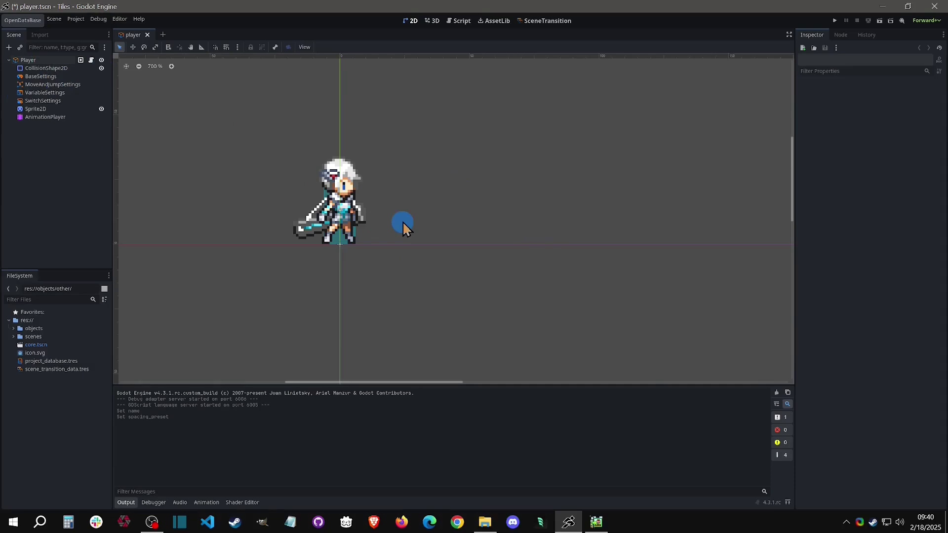
- Save the player scene and check the contents of the scenes and objects folders
key(ctrl+s)
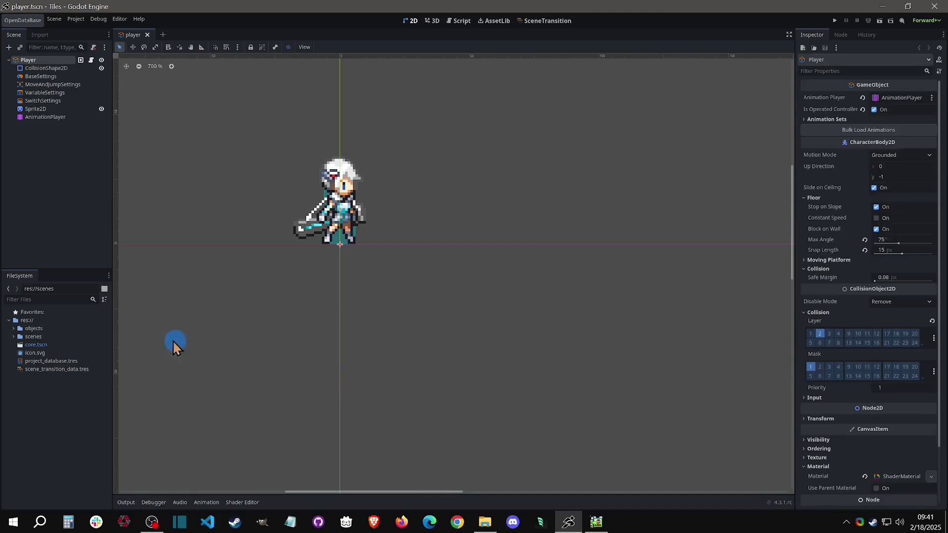
click(14, 336)
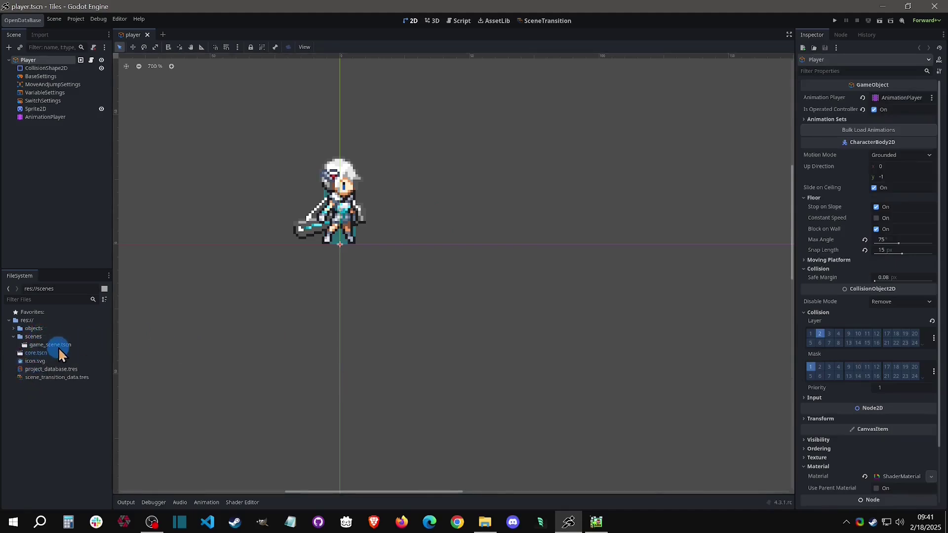
click(13, 329)
click(14, 329)
click(14, 337)
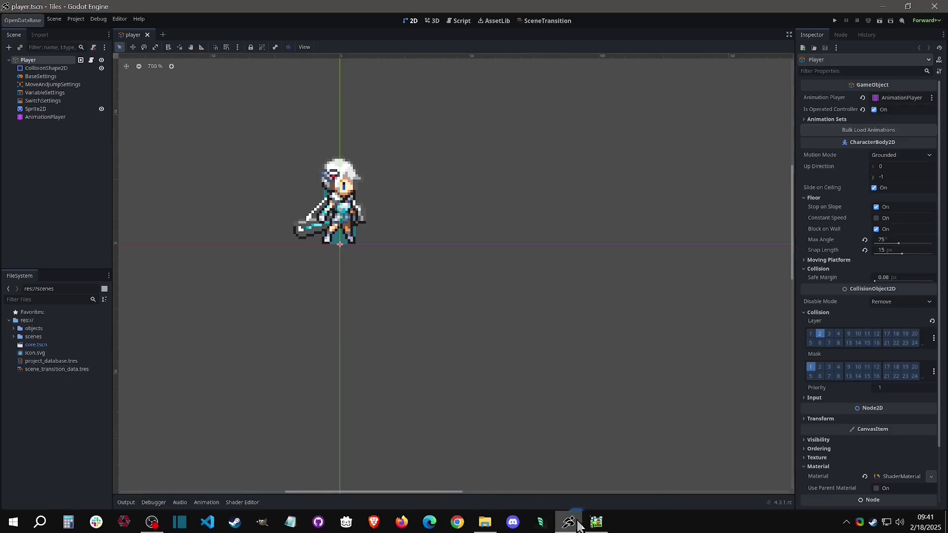
- Switch to Pixel Game Maker MV and examine the TILE image resources, the scaffold tile set and the tutorial scene
click(596, 522)
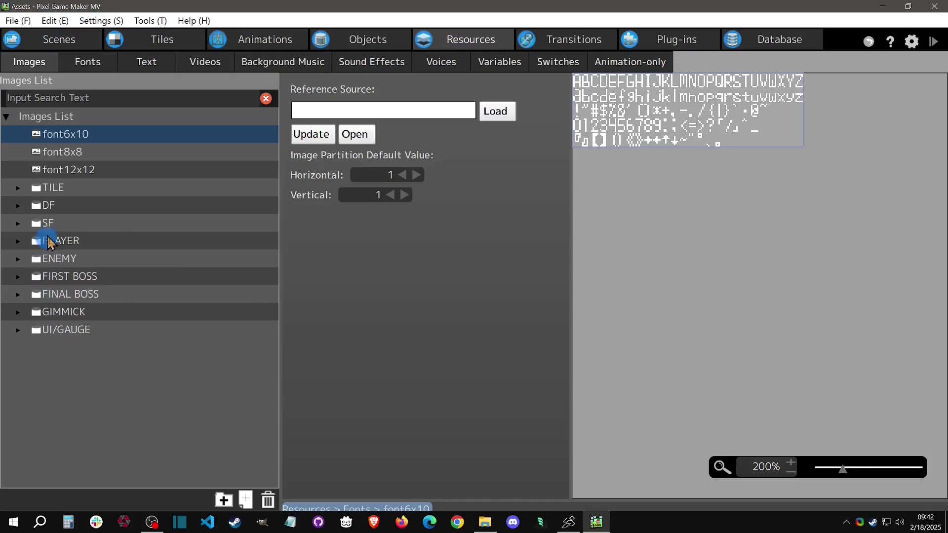
click(17, 188)
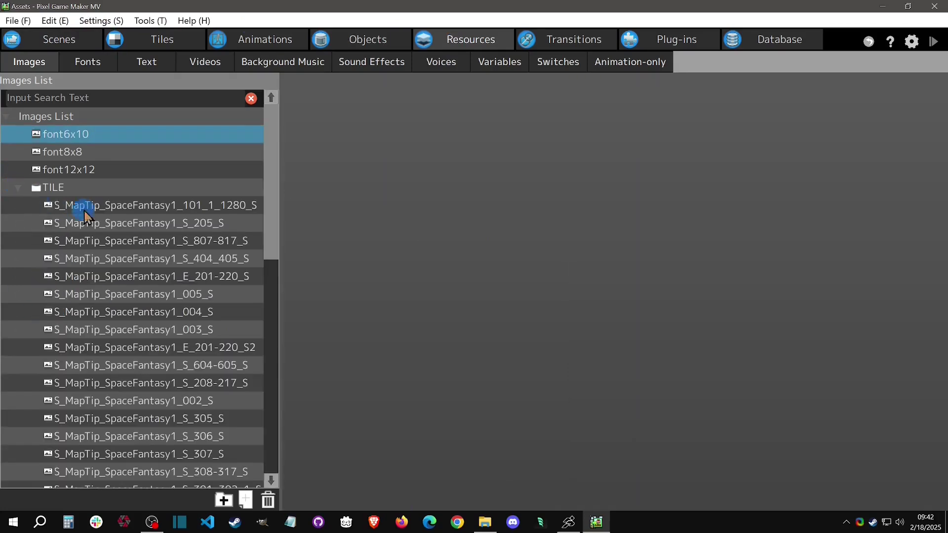
click(99, 206)
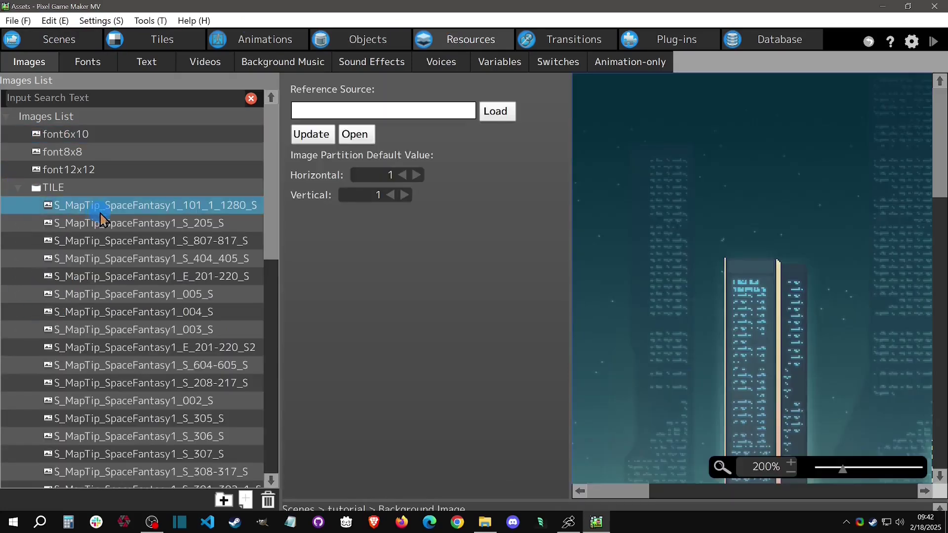
click(159, 40)
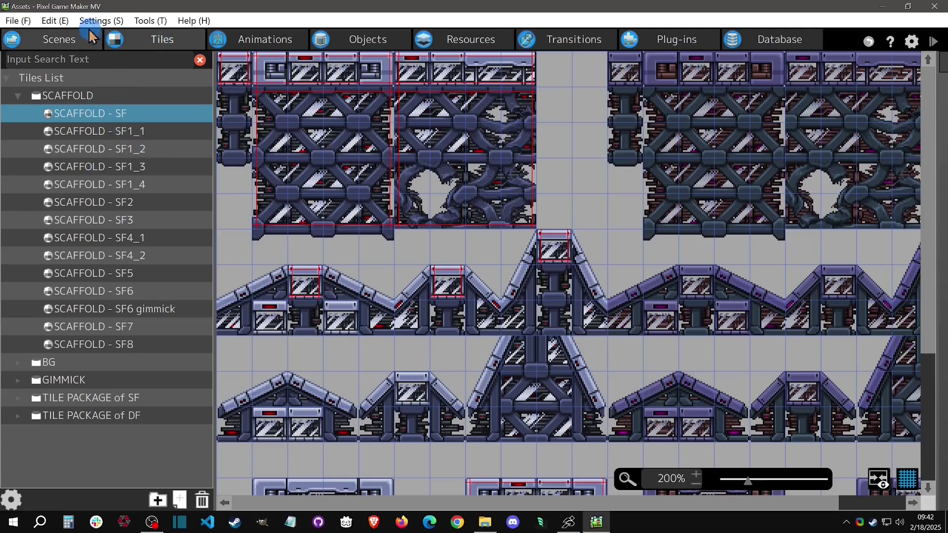
click(74, 38)
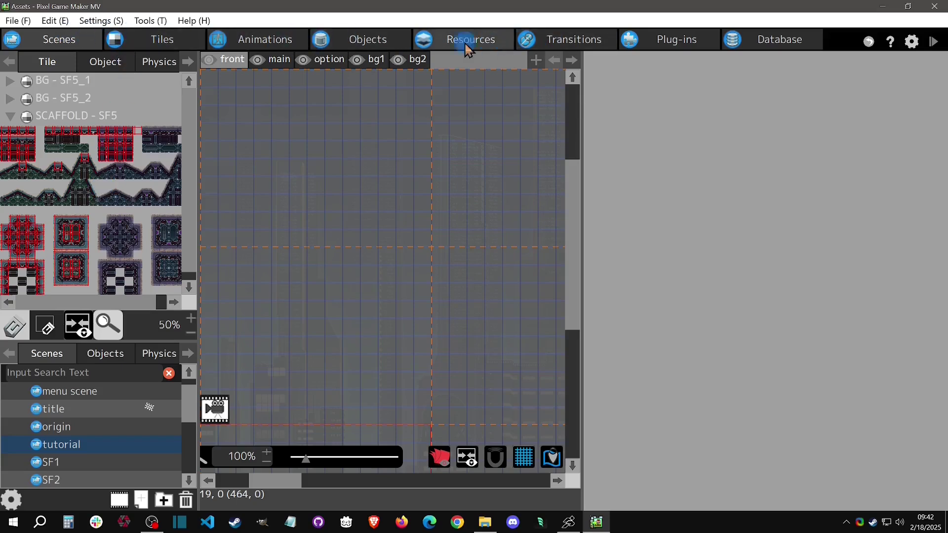
- Switch back to Godot and create a folder named tiles in the project root res://
click(568, 522)
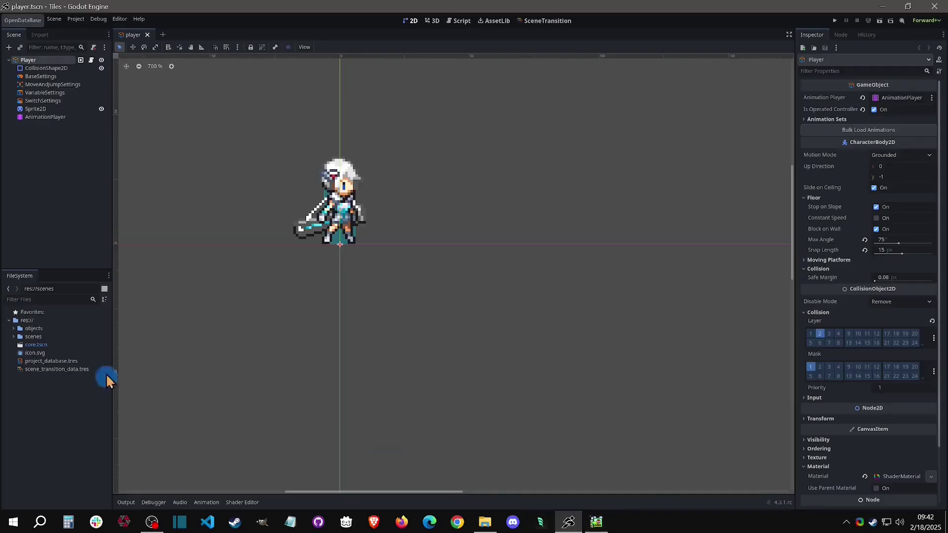
click(55, 329)
click(39, 337)
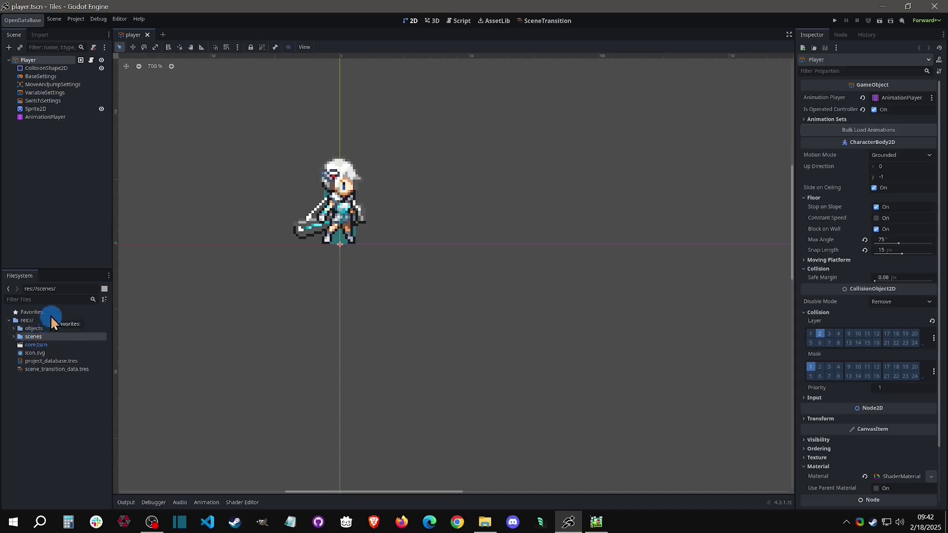
right_click(44, 321)
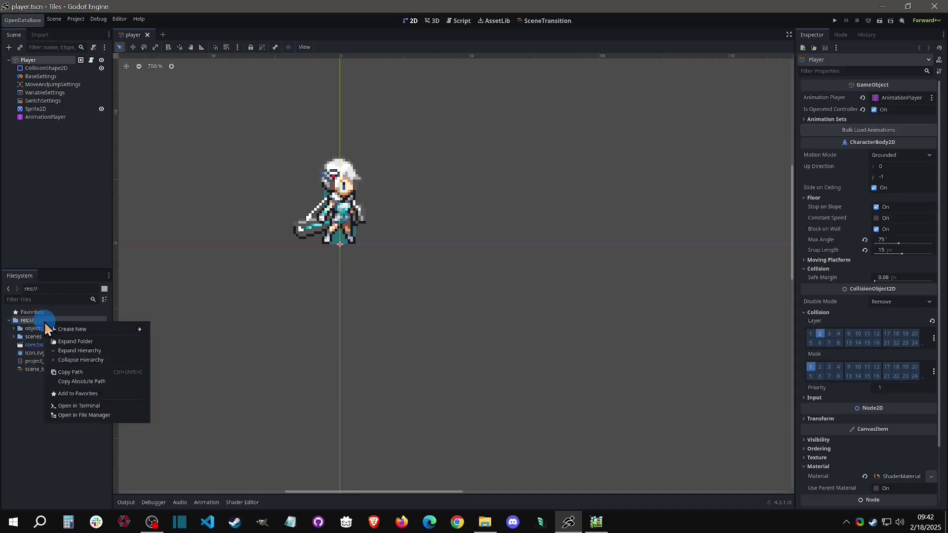
mouse_move(121, 331)
click(171, 329)
text(tiles)
key(Return)
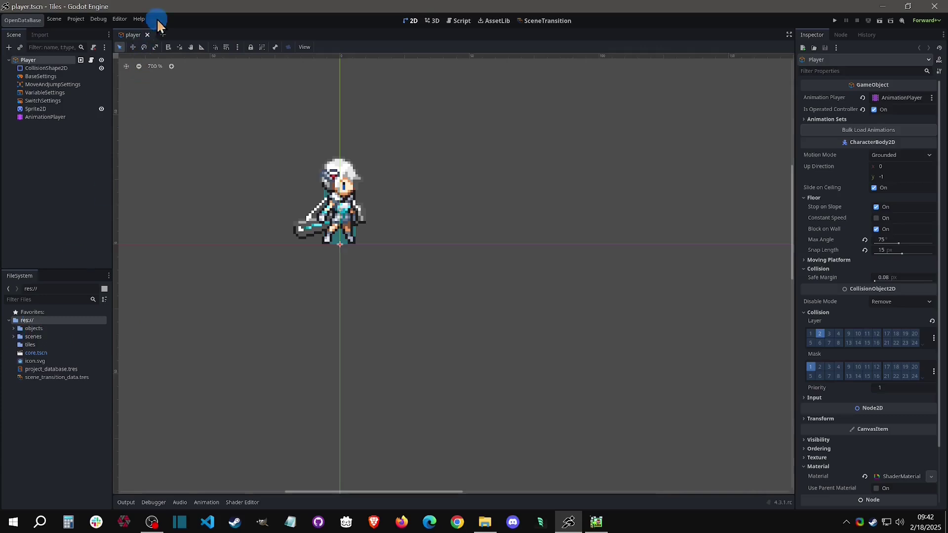
- Create a new game scene and save it as game_scene2.tscn in the scenes folder
click(164, 35)
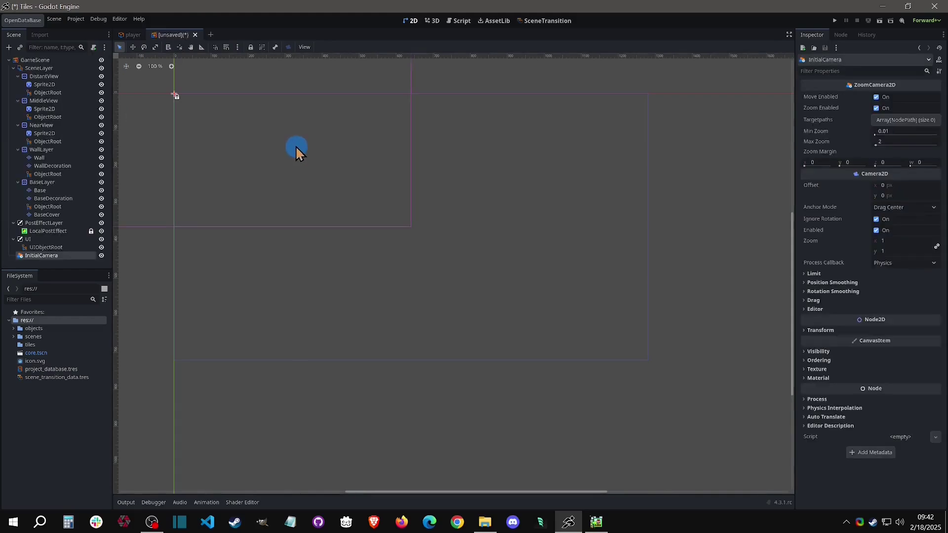
key(ctrl+s)
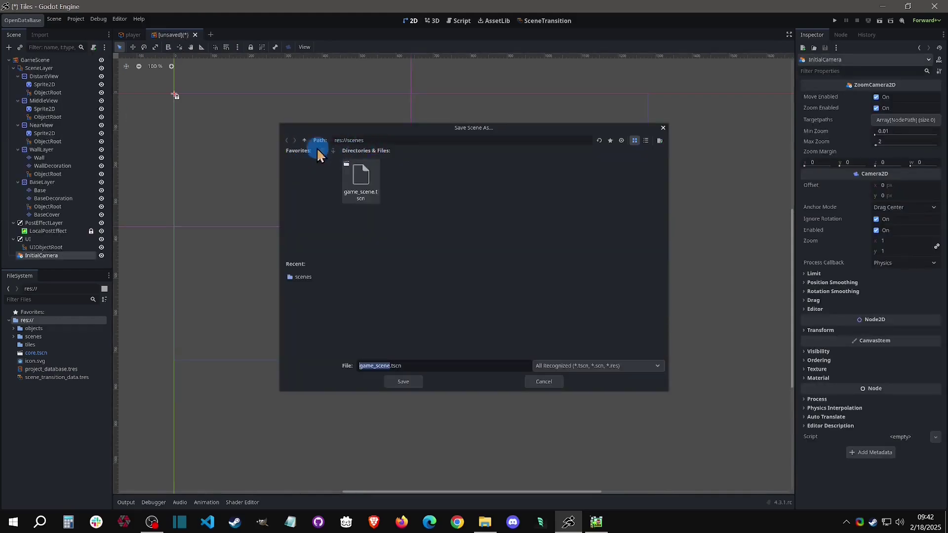
click(304, 141)
double_click(398, 181)
click(393, 360)
text(2)
click(418, 379)
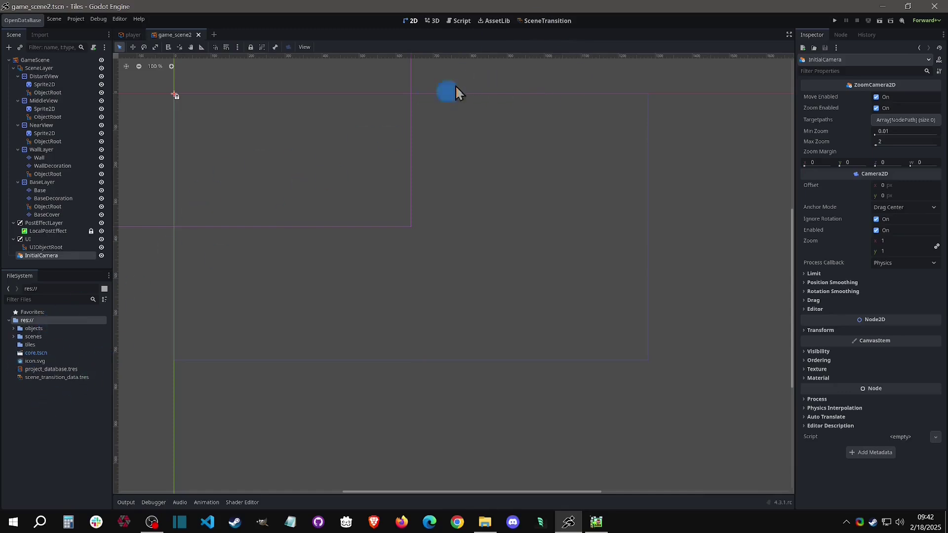
- Add game_scene2.tscn to the scene transition graph beside game_scene and make it the starting scene
click(548, 20)
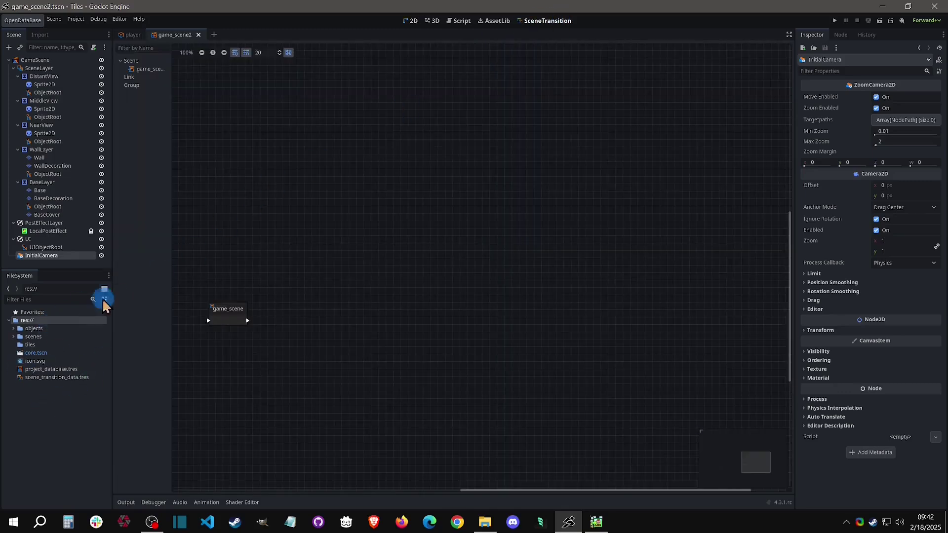
click(14, 337)
drag(54, 346, 299, 282)
click(306, 287)
right_click(307, 287)
click(340, 354)
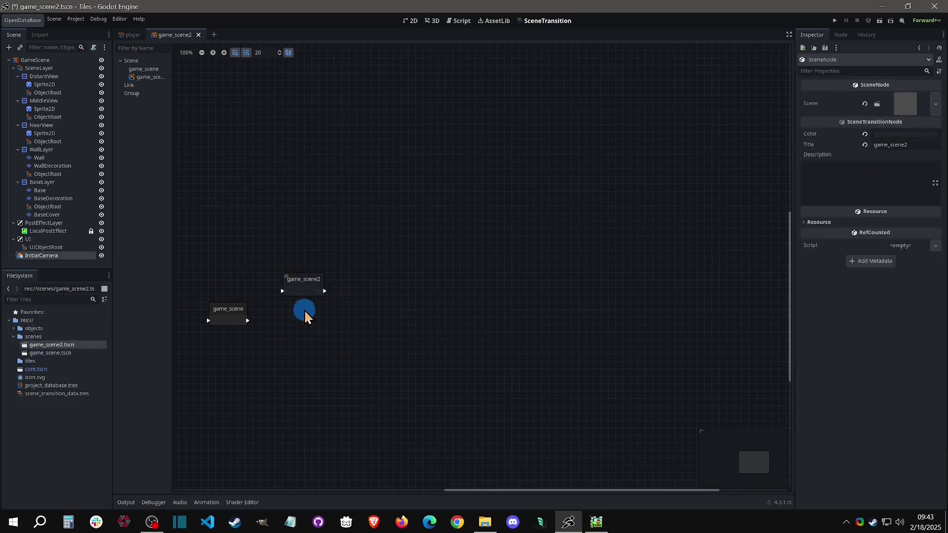
- Return to the 2D view and create a folder named sprites inside the tiles folder
click(410, 22)
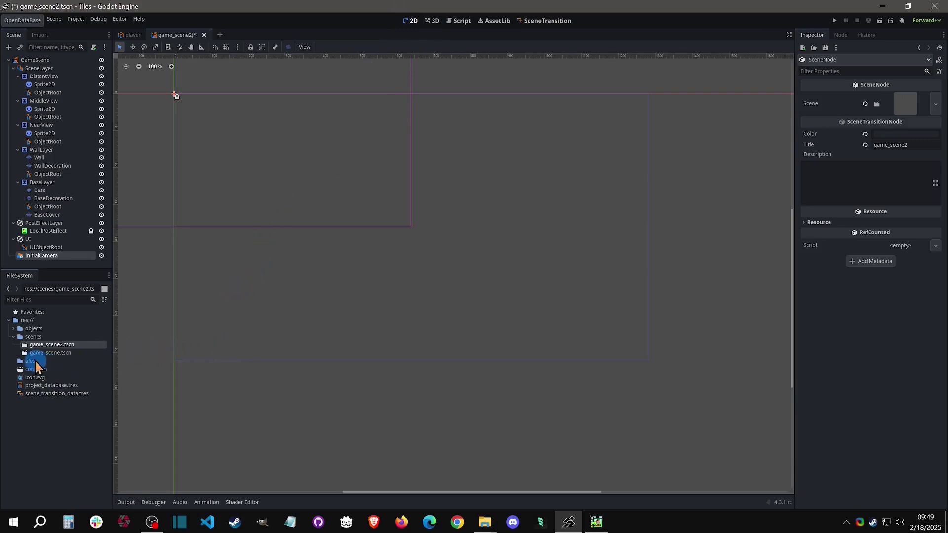
right_click(34, 362)
mouse_move(65, 370)
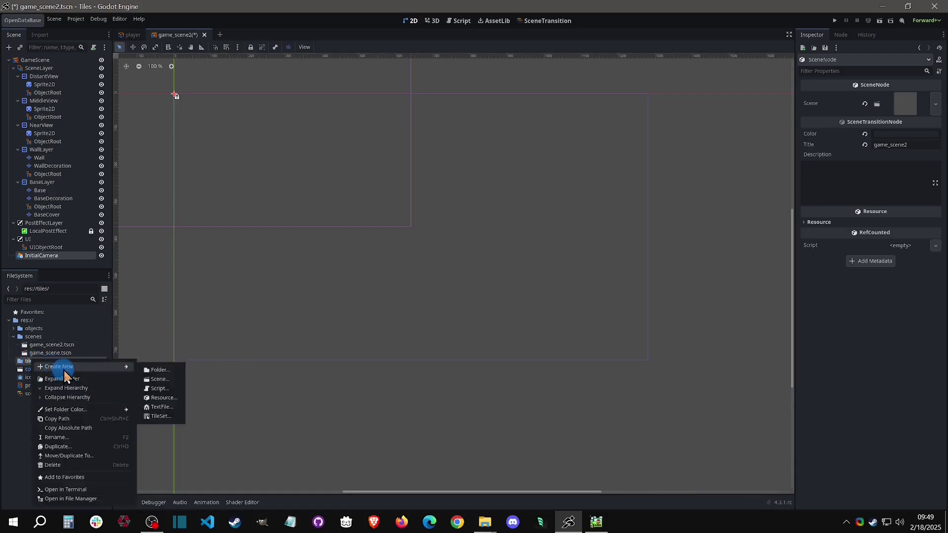
click(160, 370)
text(sprites)
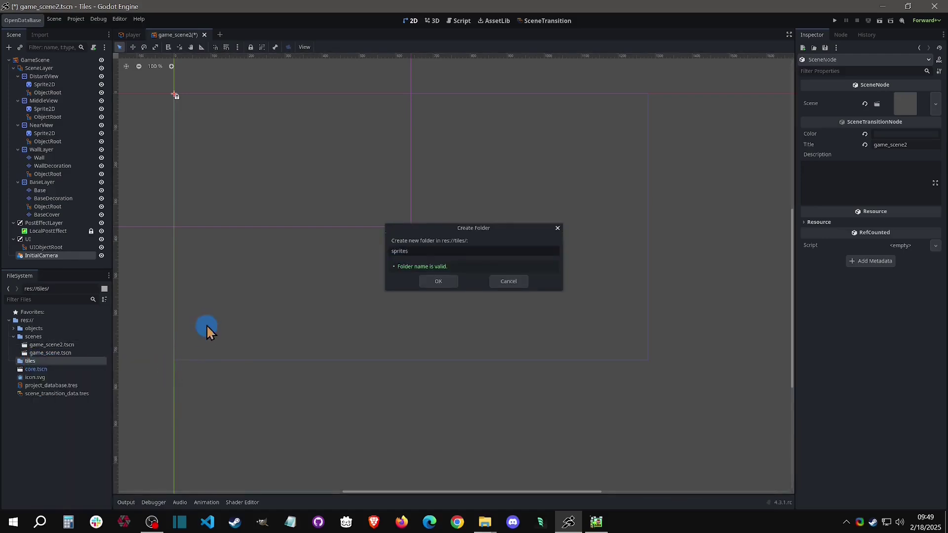
key(Return)
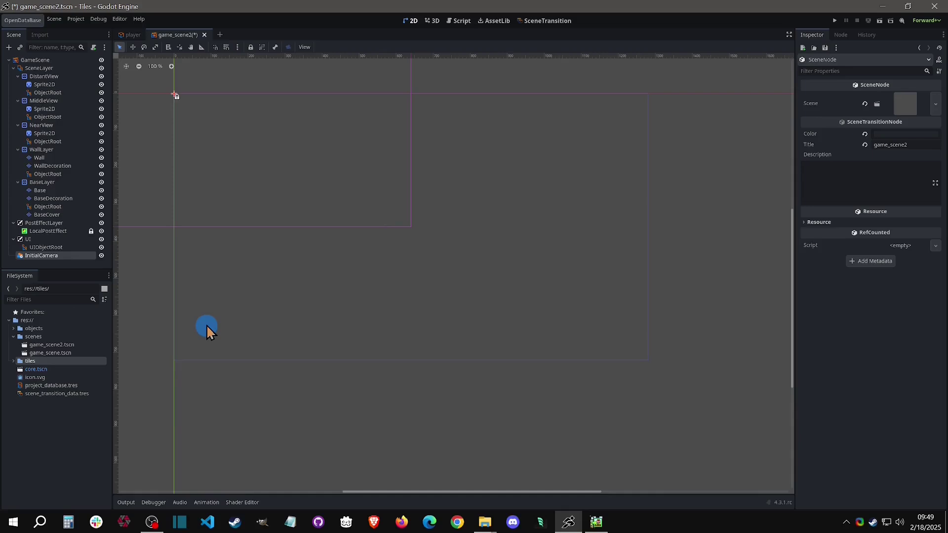
click(13, 361)
- Import 004.png and 026.png from the PGMMV Assets img folder into the tiles/sprites folder
click(50, 368)
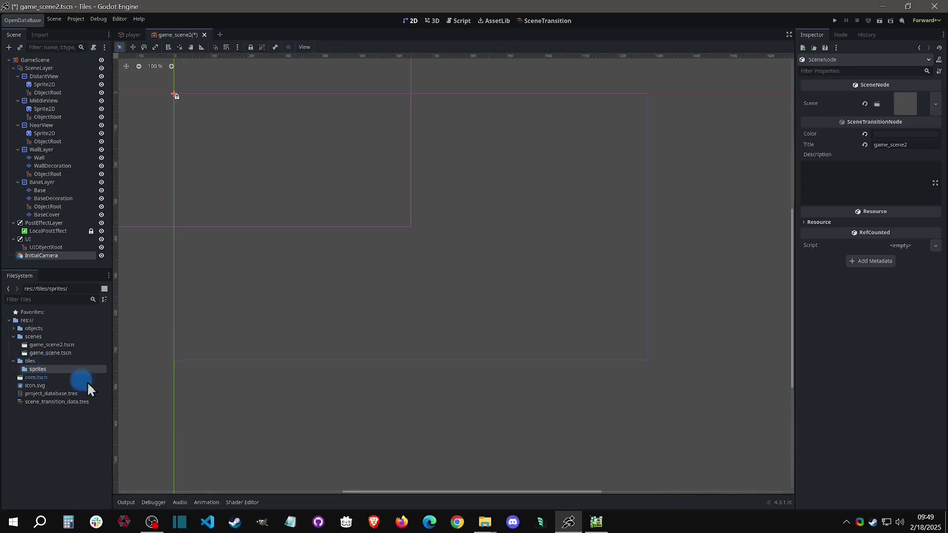
mouse_move(485, 520)
click(521, 467)
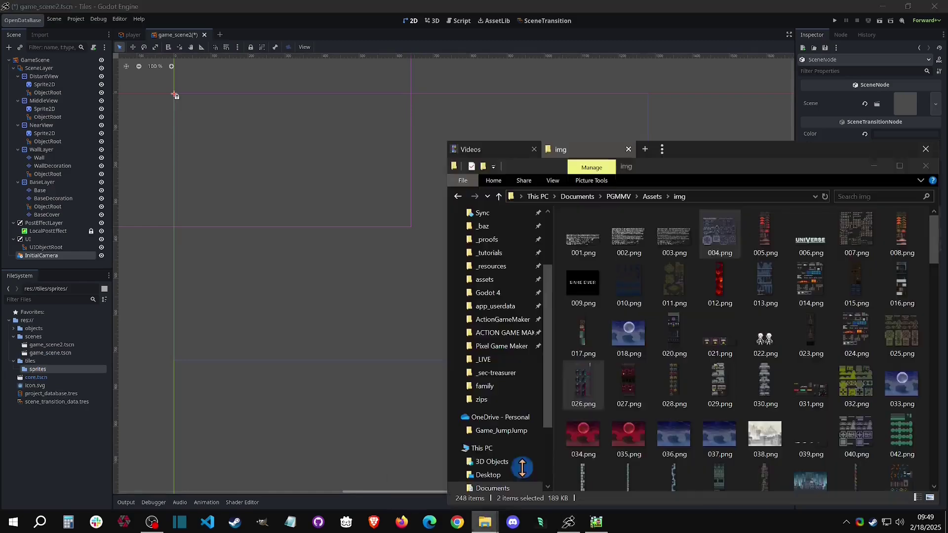
drag(727, 243, 90, 374)
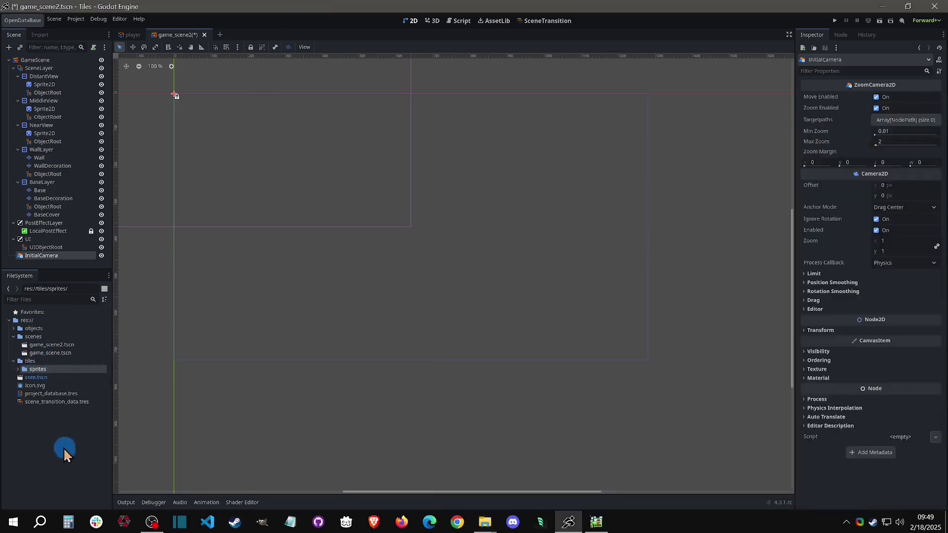
click(18, 370)
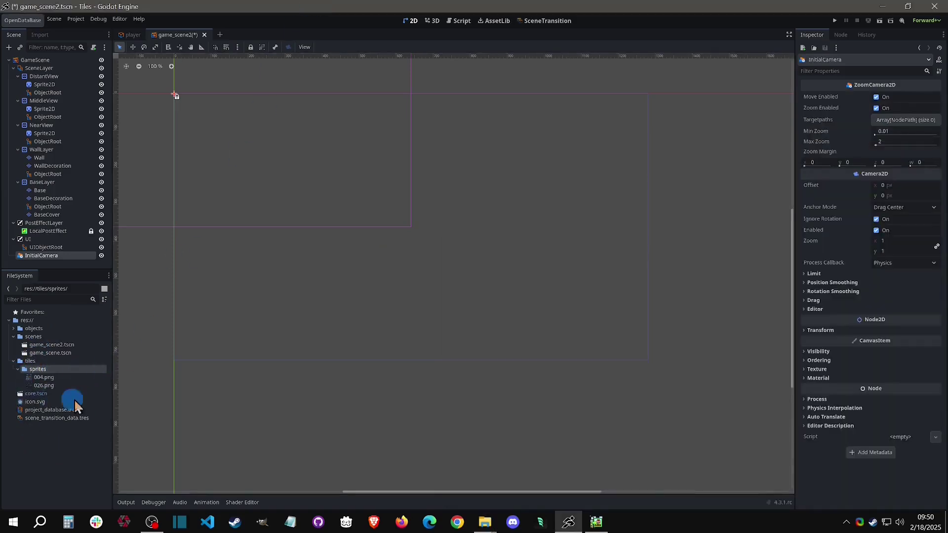
- Rename 004.png in the sprites folder to main tiles.png
click(46, 378)
click(67, 374)
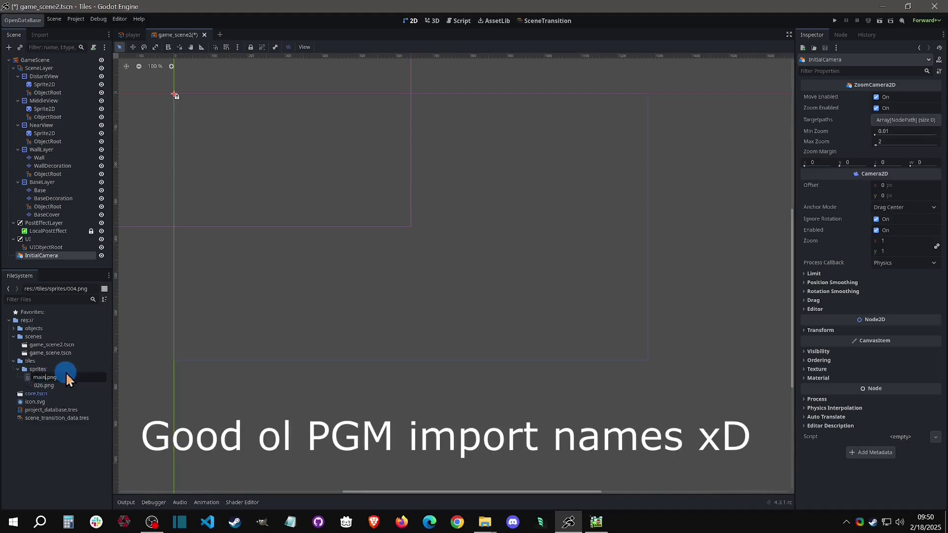
text(main tiles)
key(Return)
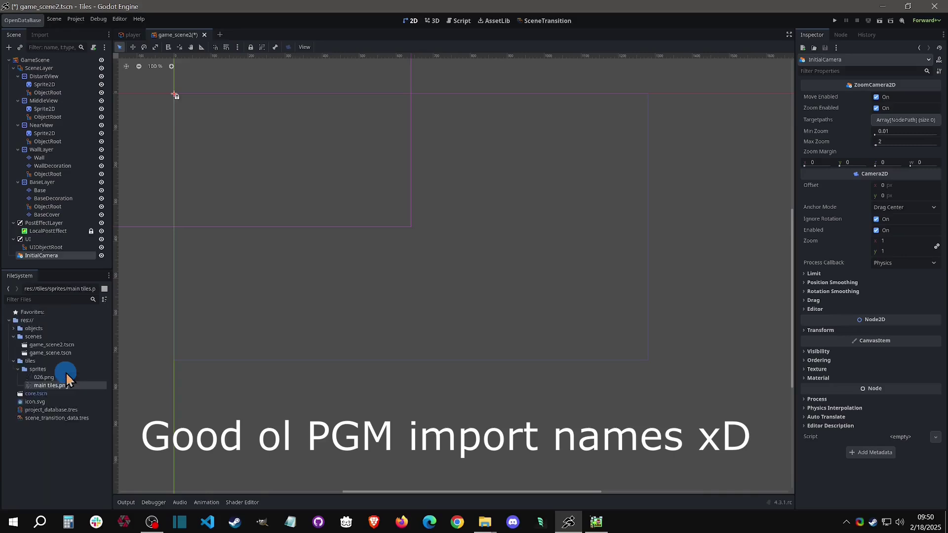
- Rename 026.png in the sprites folder to background tiles.png
click(47, 378)
click(92, 378)
text(background tiles.png)
key(Return)
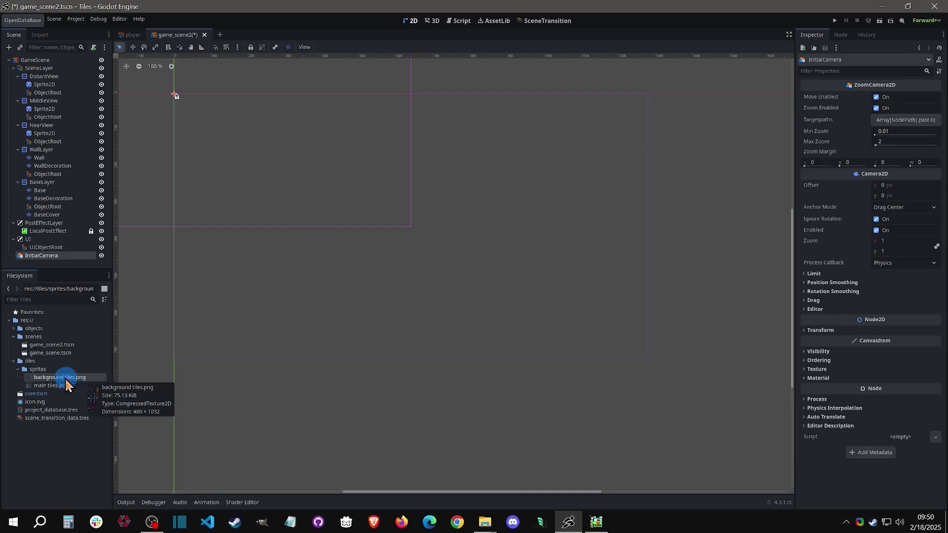
- Create a new TileSet resource in the tiles folder and save it as main_tiles.tres
click(18, 370)
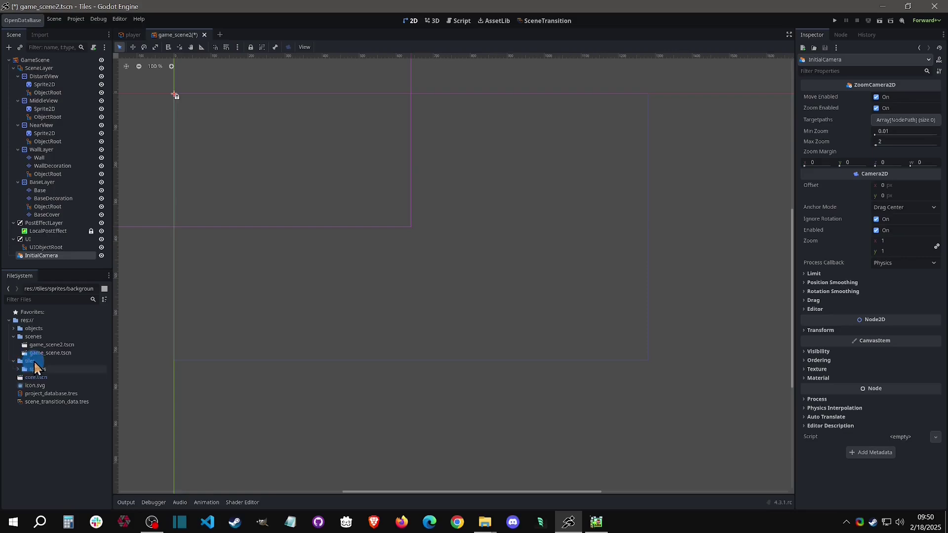
click(34, 362)
right_click(60, 363)
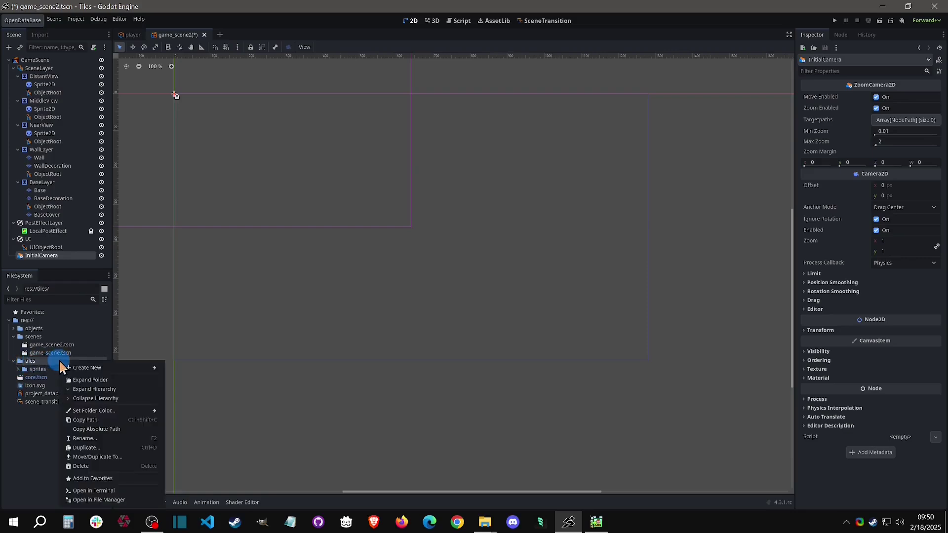
mouse_move(108, 369)
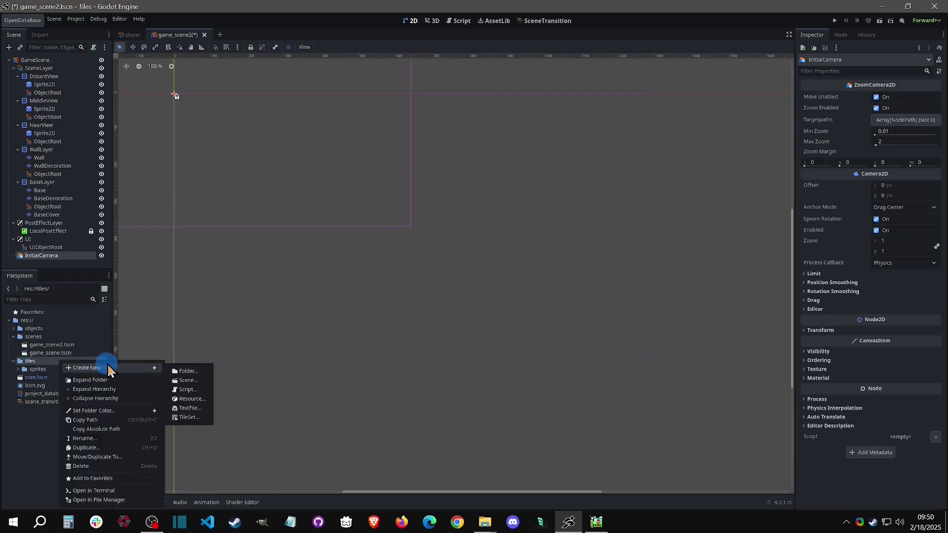
click(203, 419)
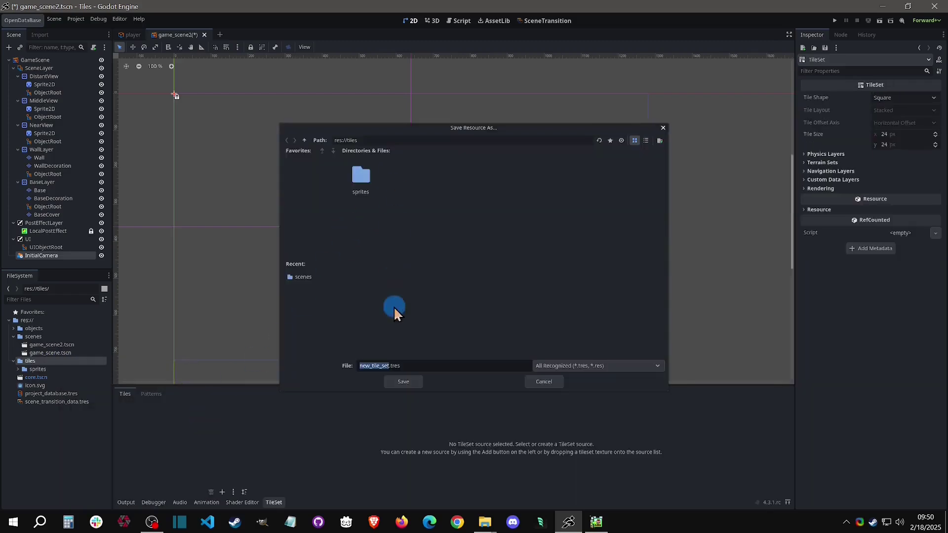
text(main_t)
text(iles)
key(Return)
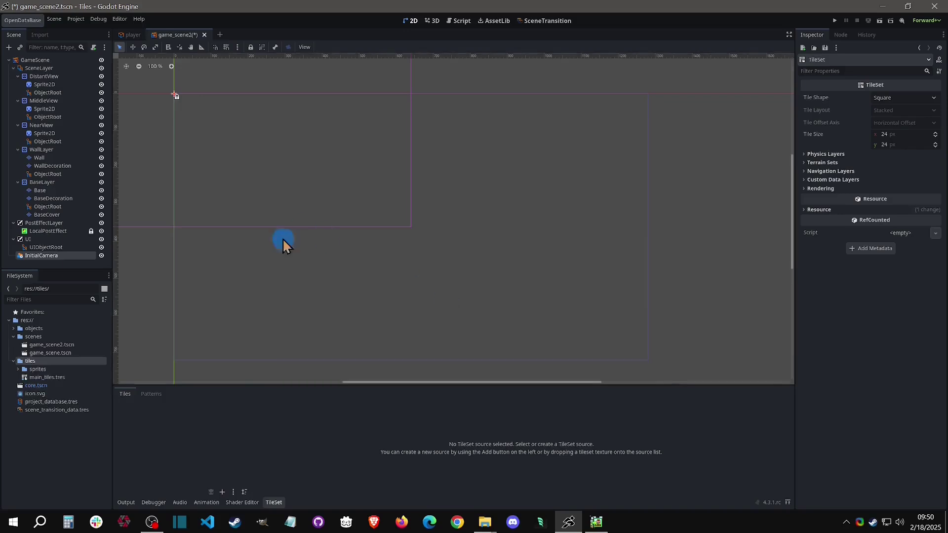
- Add main tiles.png from the tiles/sprites folder to the main_tiles.tres TileSet as an atlas source
click(45, 377)
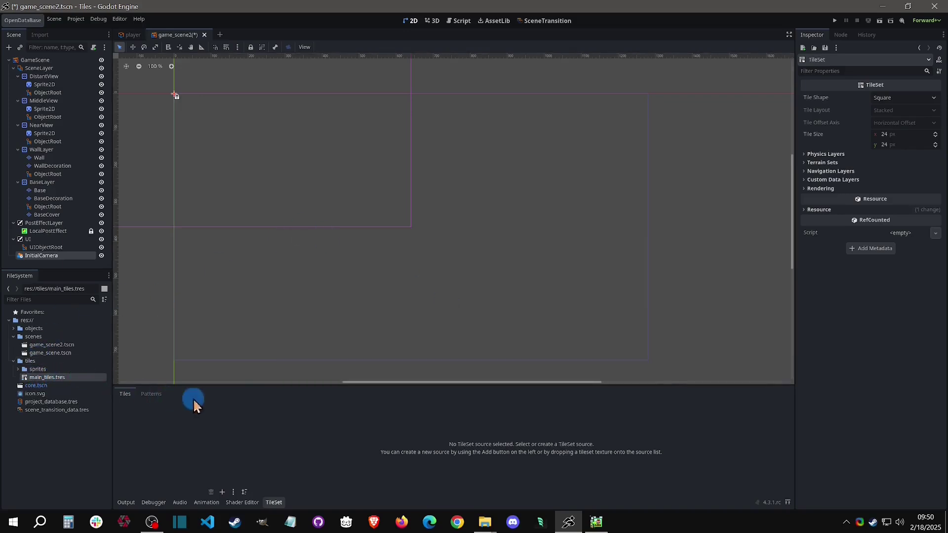
drag(274, 387, 275, 312)
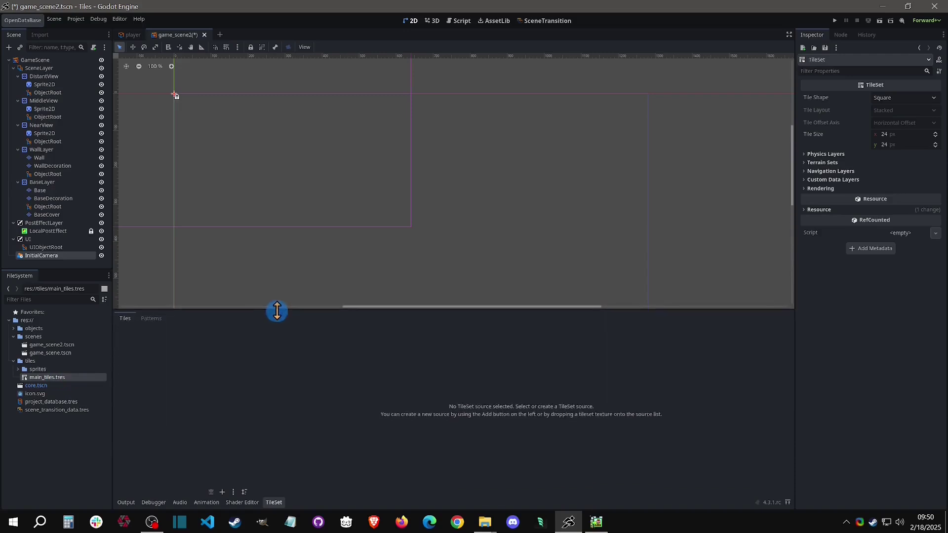
click(223, 492)
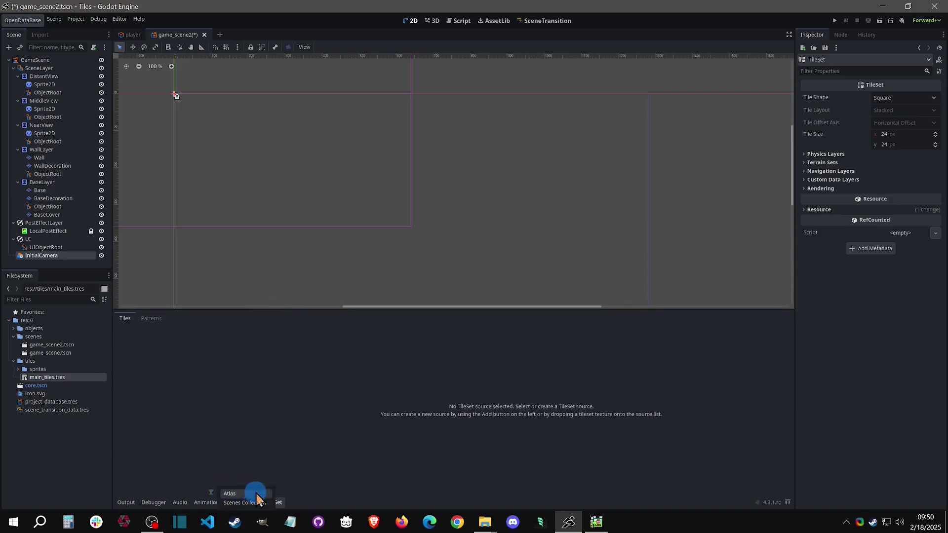
click(256, 493)
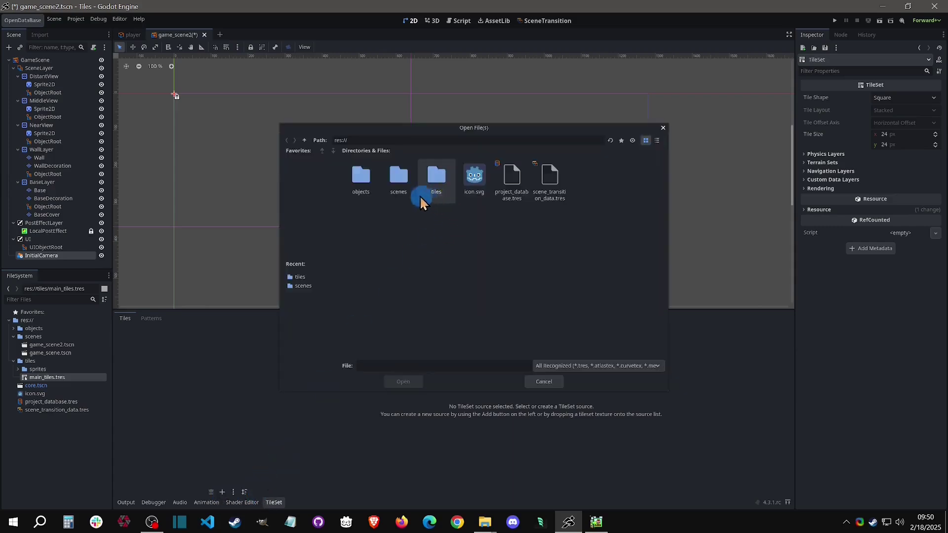
double_click(435, 178)
double_click(361, 184)
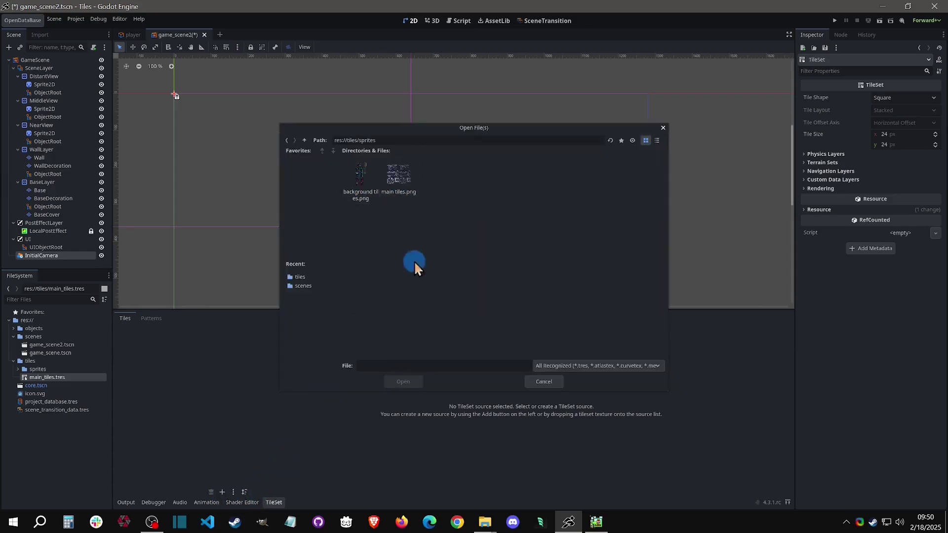
double_click(402, 181)
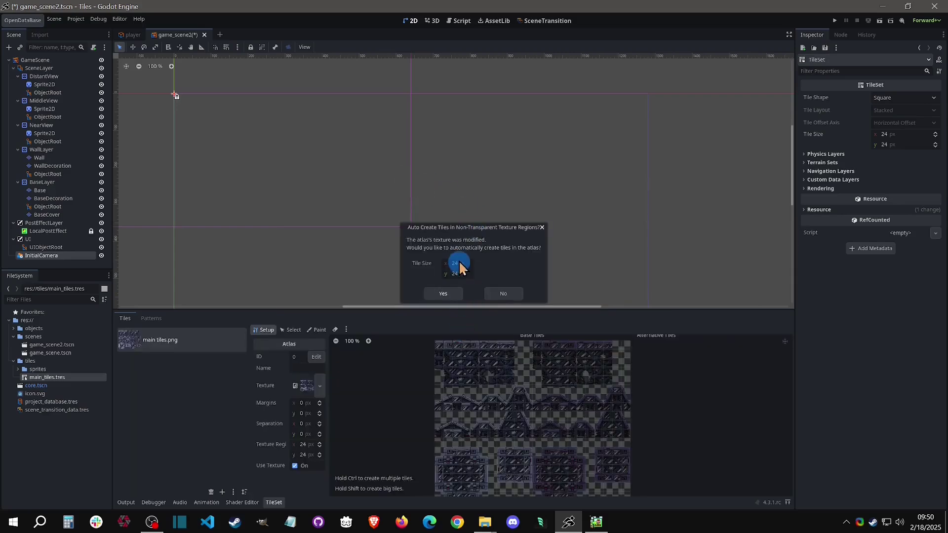
- Automatically create 24 x 24 px tiles in the main tiles atlas and accept the Auto Tile format with automatic collision setup
click(460, 264)
click(453, 293)
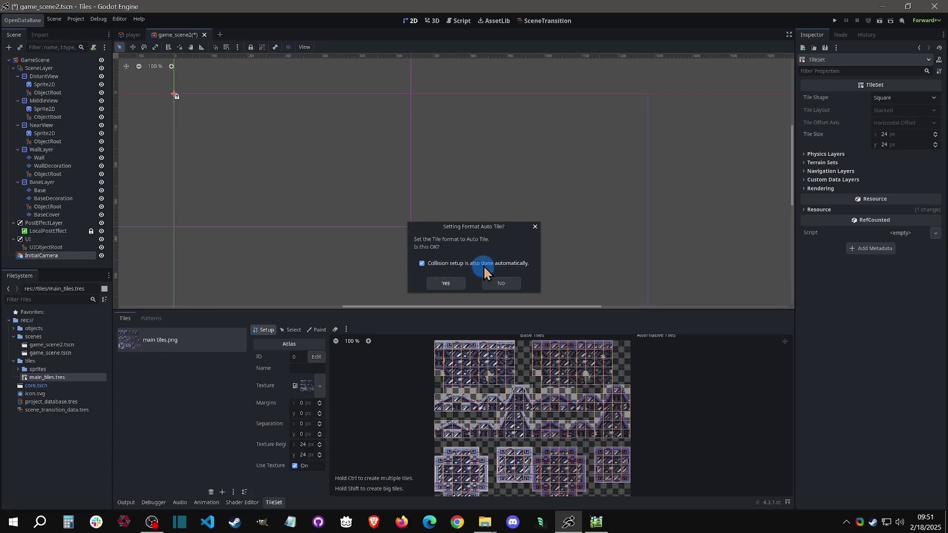
click(462, 283)
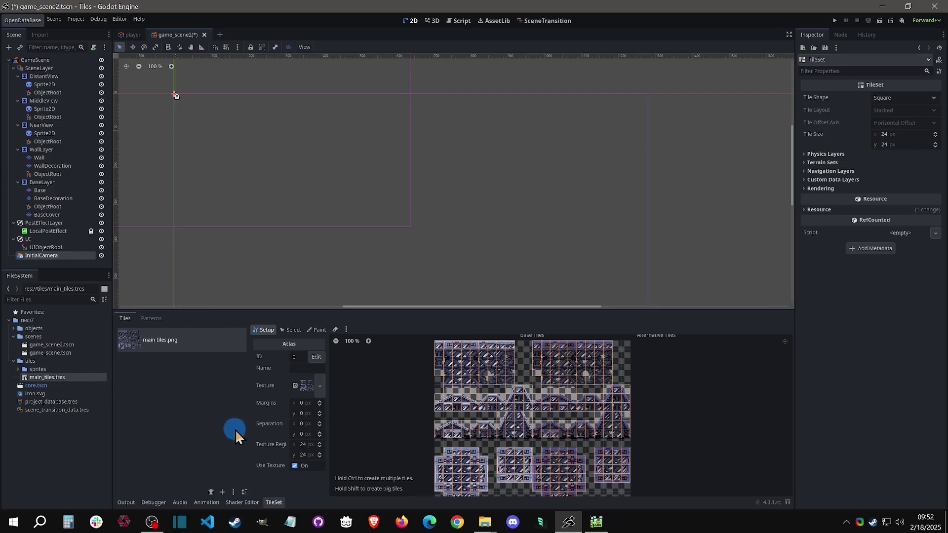
- Add background tiles.png as a second atlas with automatically created tiles, accepting the Auto Tile format with automatic collision setup
click(222, 492)
double_click(363, 179)
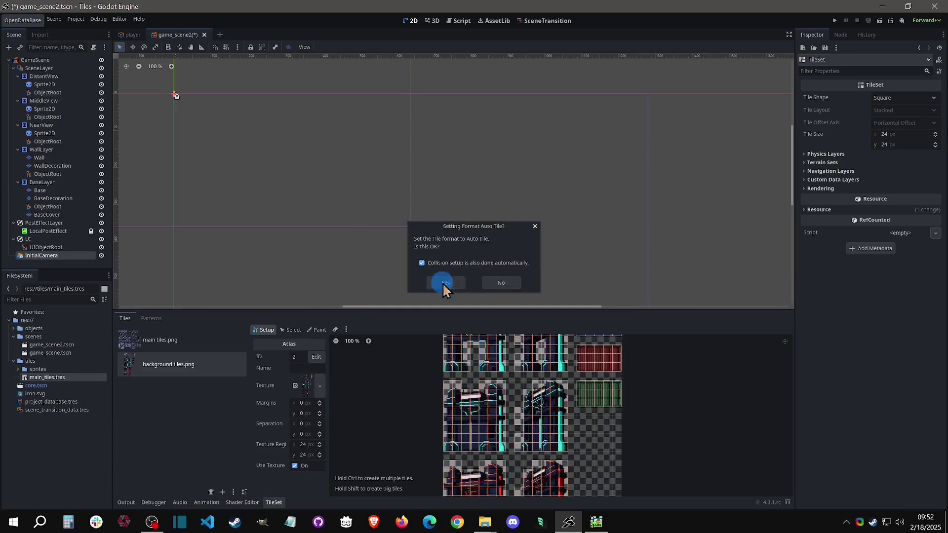
click(443, 283)
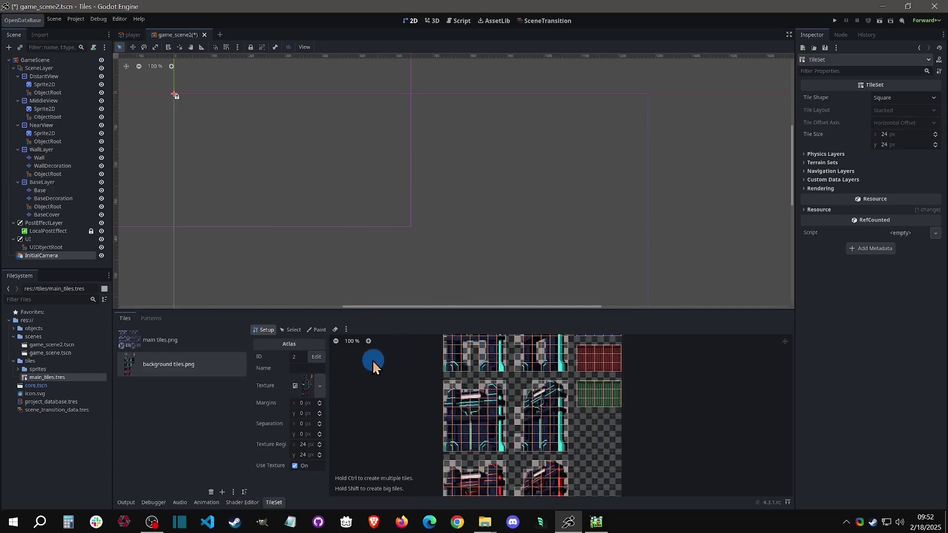